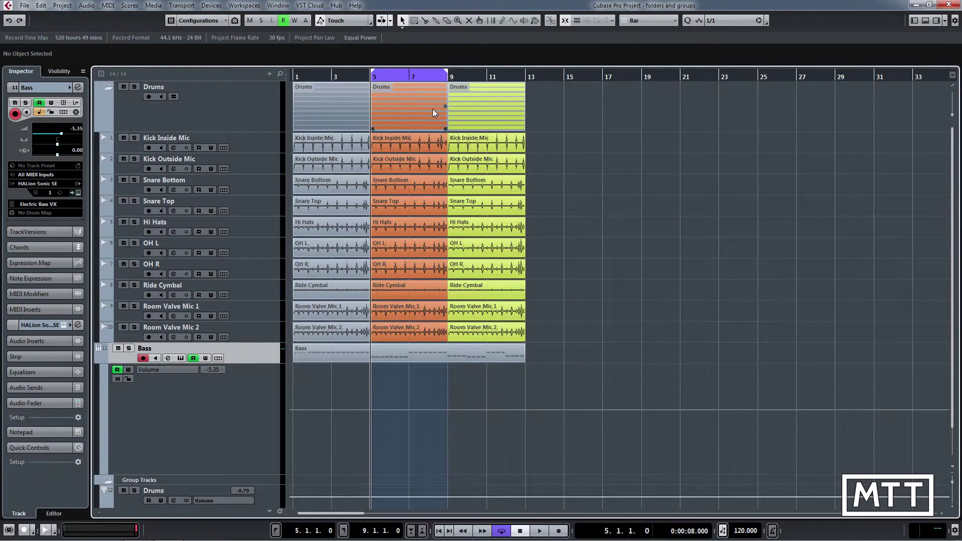
Invert the locator range to 9–5 so playback skips bars 5–9.
left_click(328, 106)
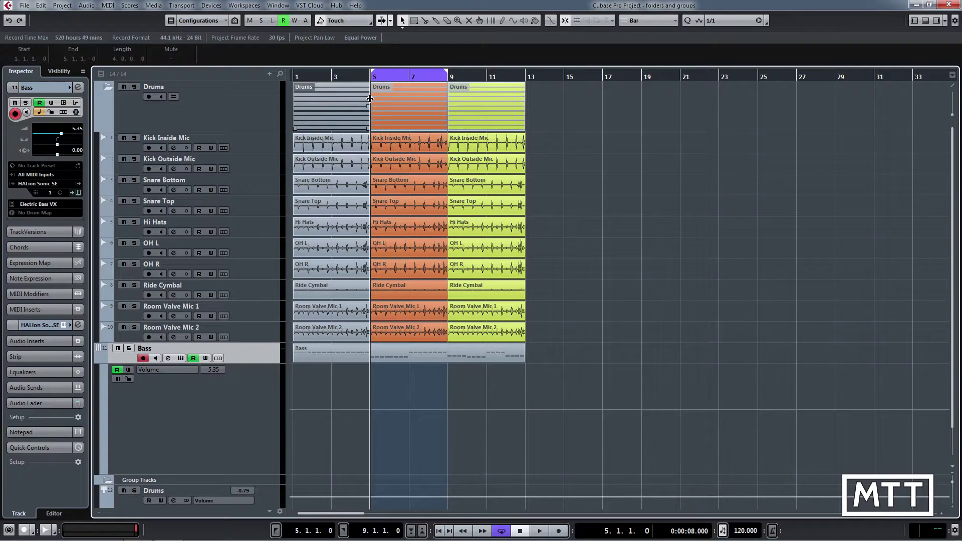
left_click(487, 116)
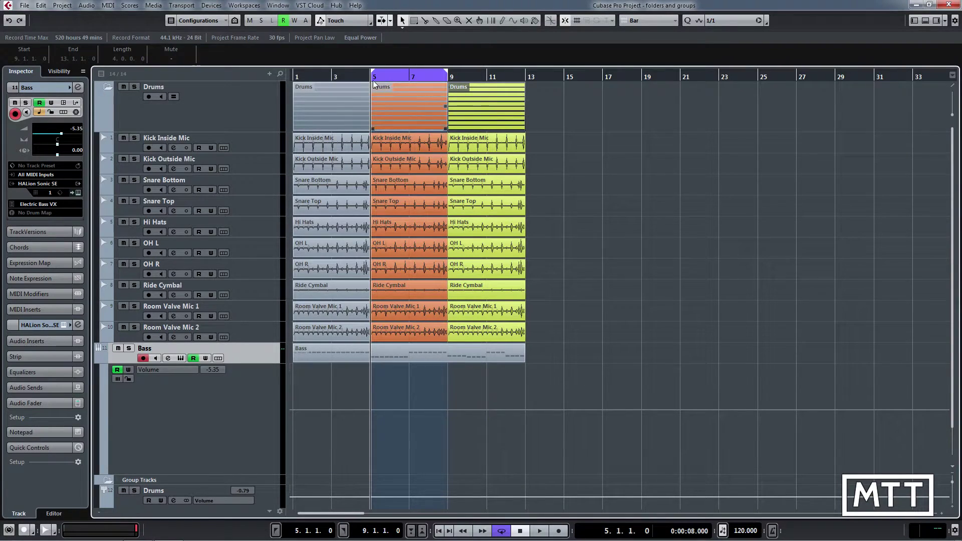
mouse_move(374, 75)
left_mouse_down()
mouse_move(486, 75)
mouse_move(379, 80)
left_mouse_up()
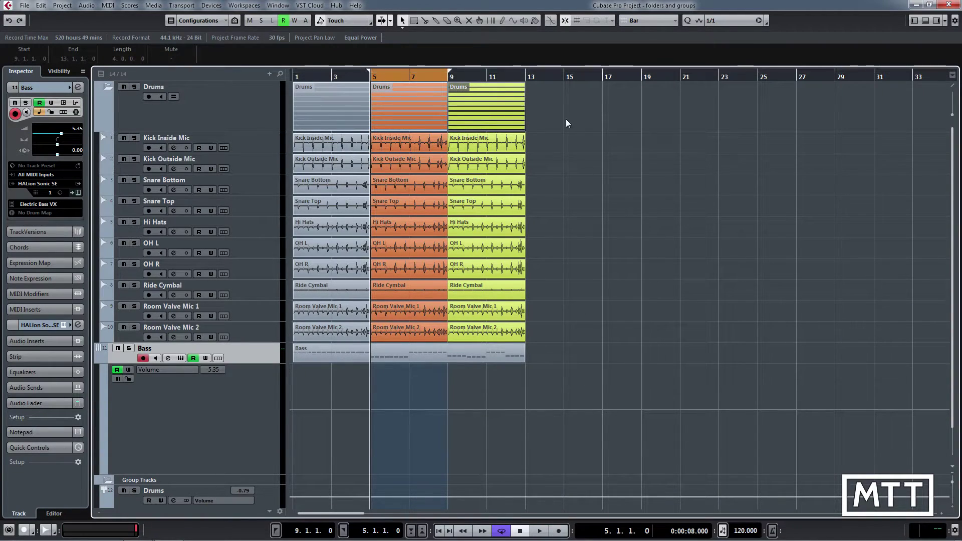
Play from bar 3 with Cycle on to hear the jump past bars 5–9, then stop.
left_click(315, 76)
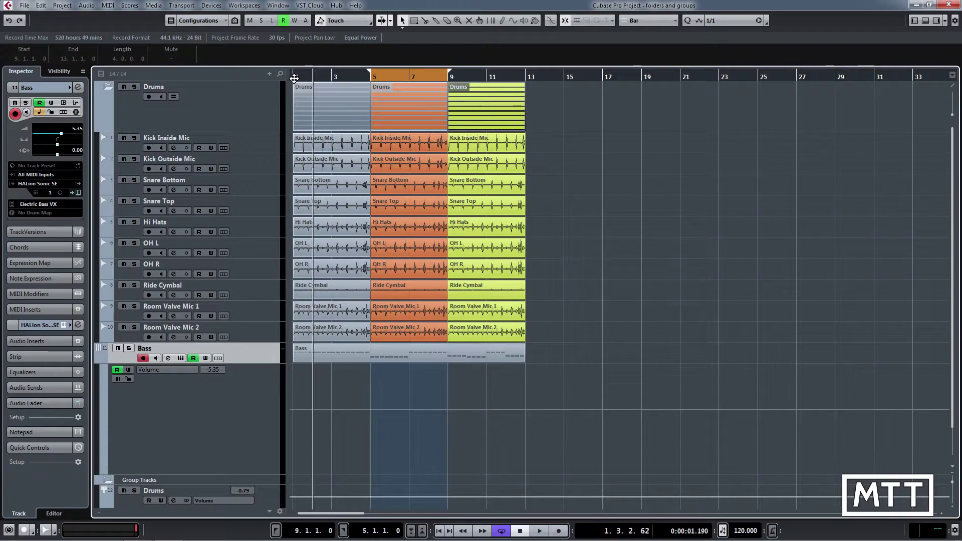
key("KP_Divide")
left_click(331, 76)
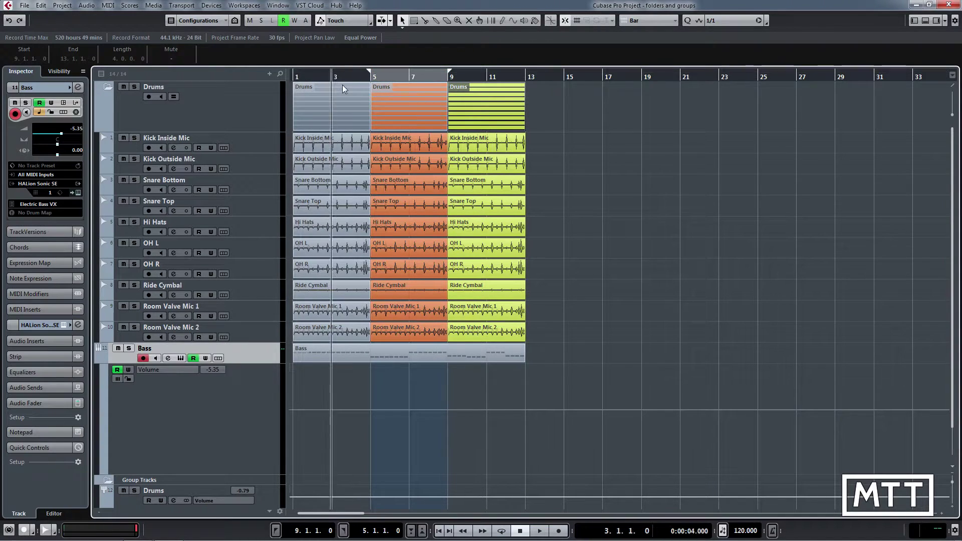
key("KP_Divide")
key("space")
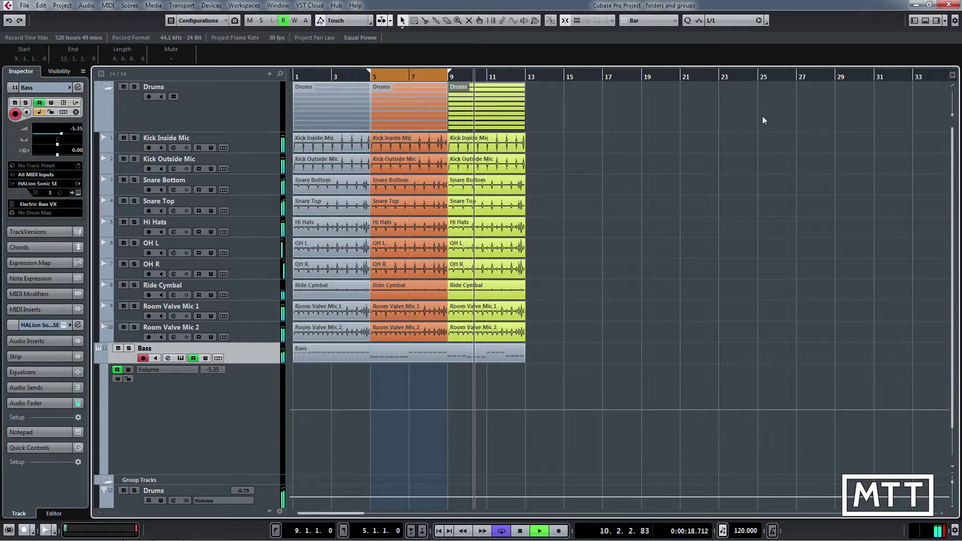
key("space")
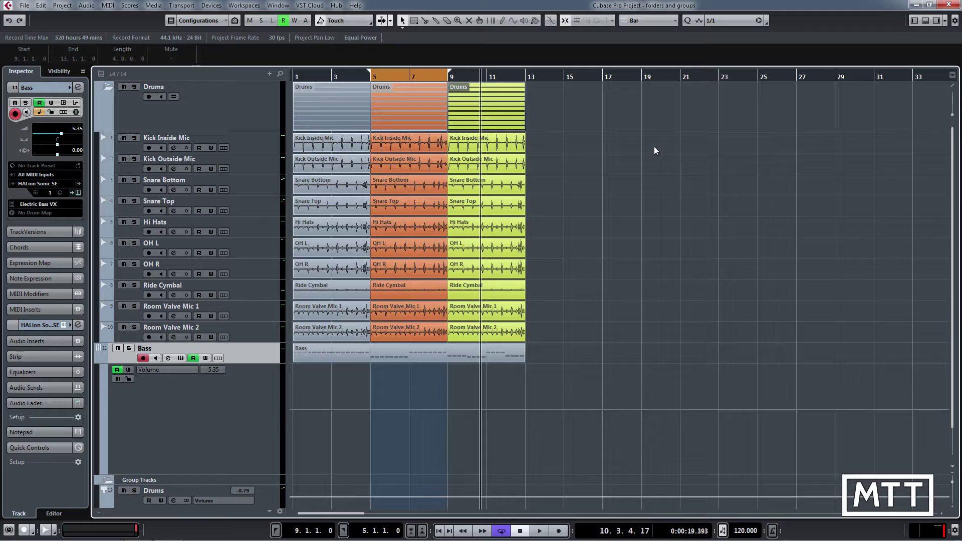
Set the locators to the orange Drums part's bars 5–9 and Delete Time across every track.
key("Home")
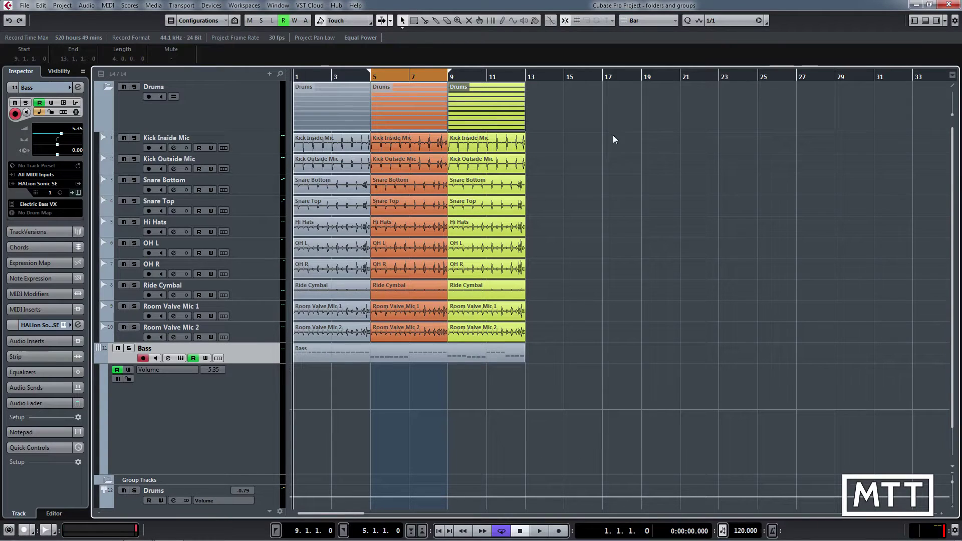
left_click(409, 95)
key("p")
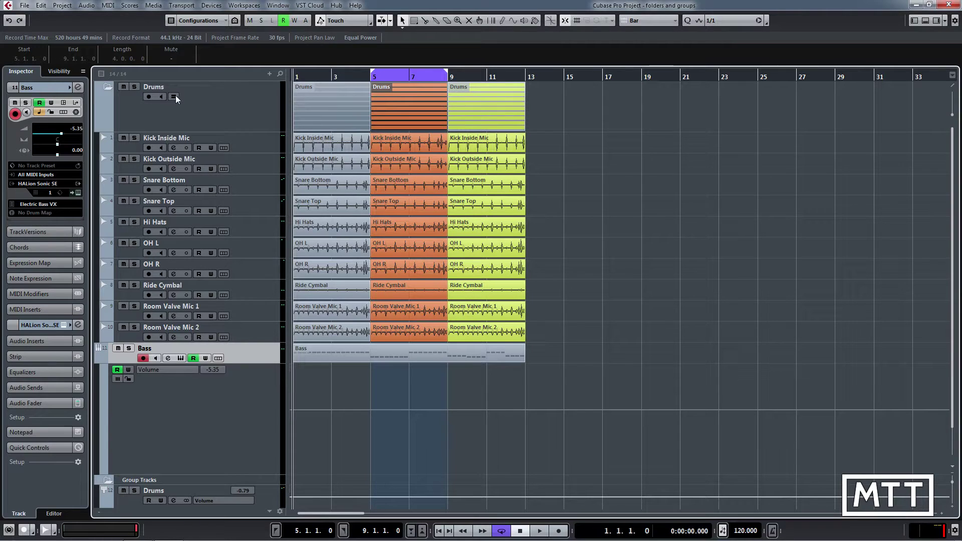
left_click(42, 6)
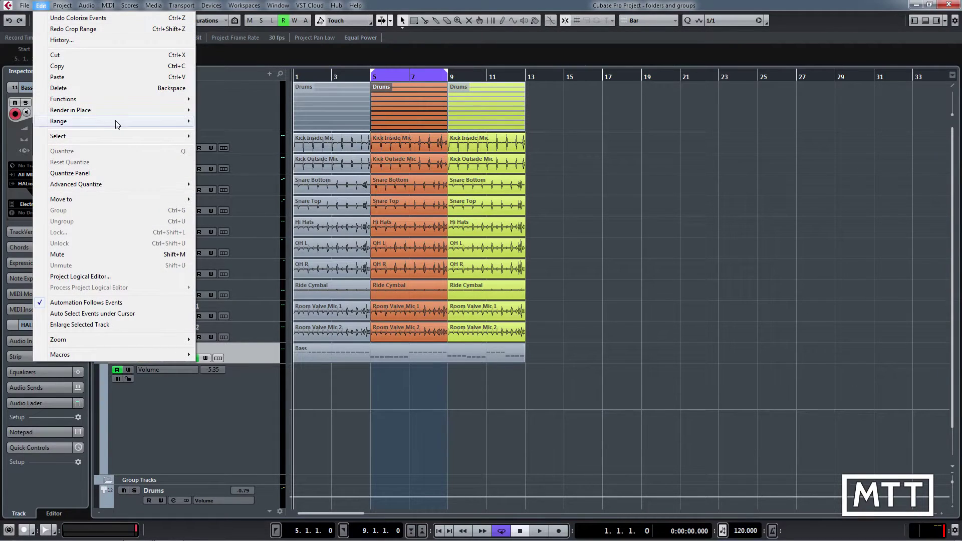
mouse_move(129, 122)
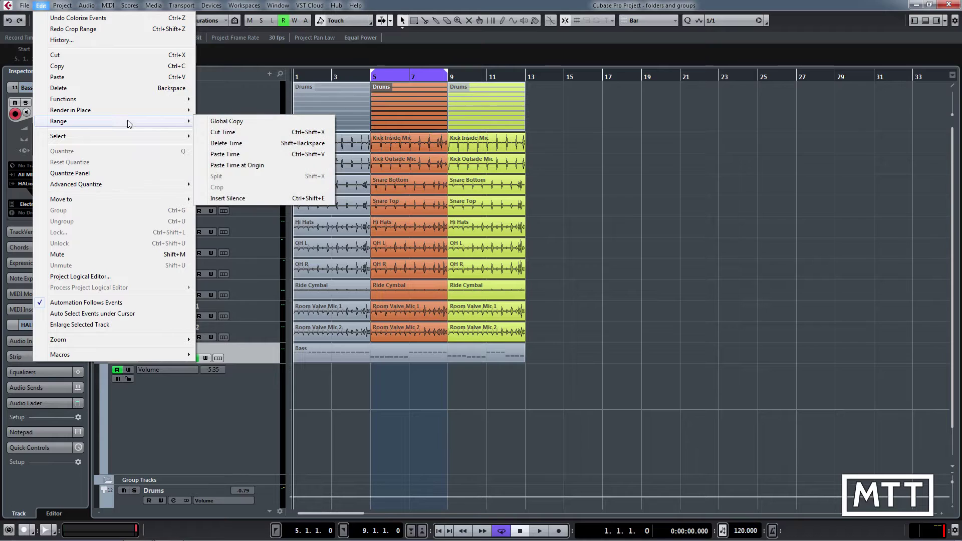
left_click(253, 145)
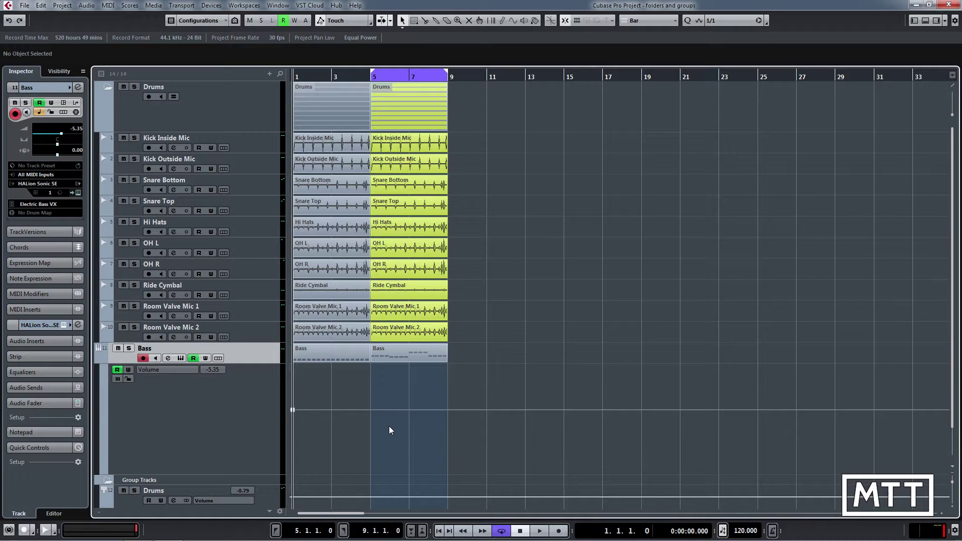
Undo the time deletion, then cut bars 5–9 out of the arrangement.
key("ctrl+d")
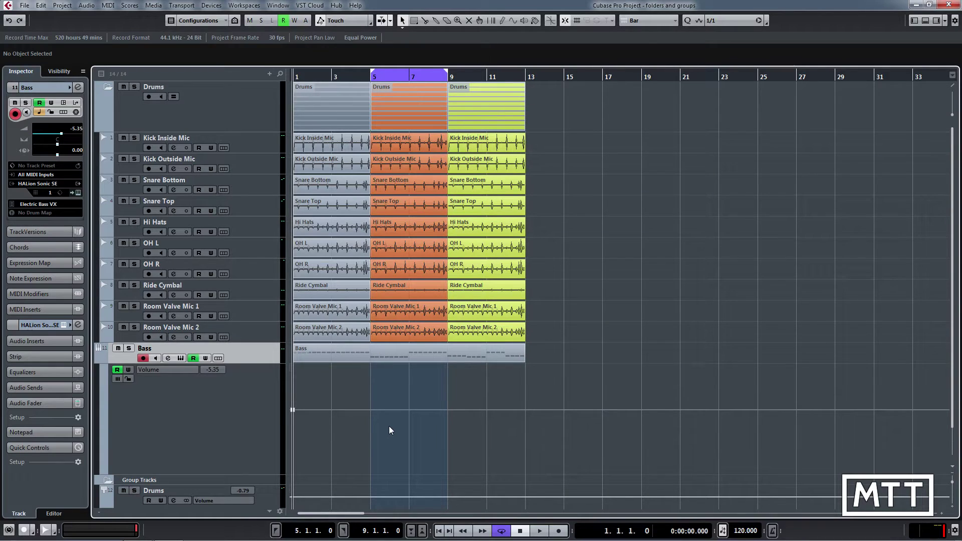
left_click(424, 119)
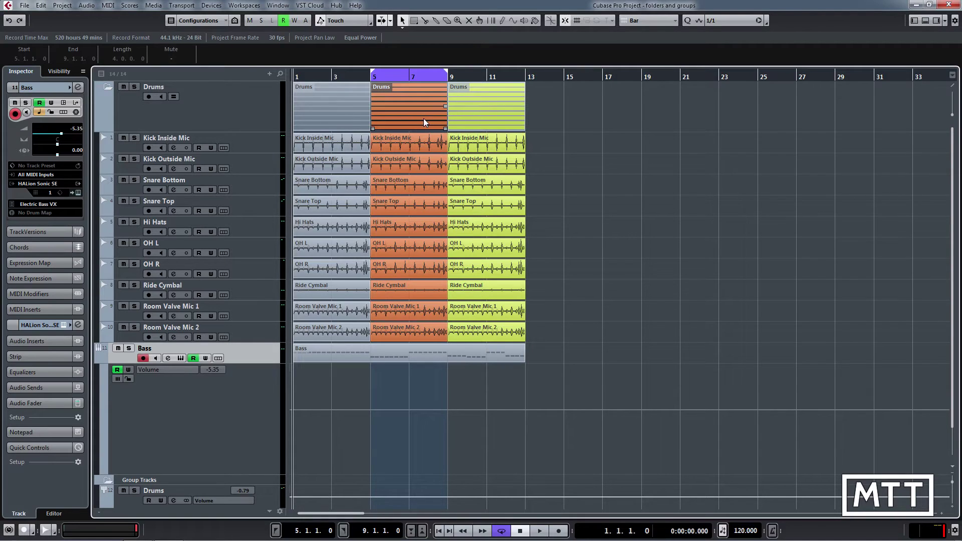
left_click(42, 6)
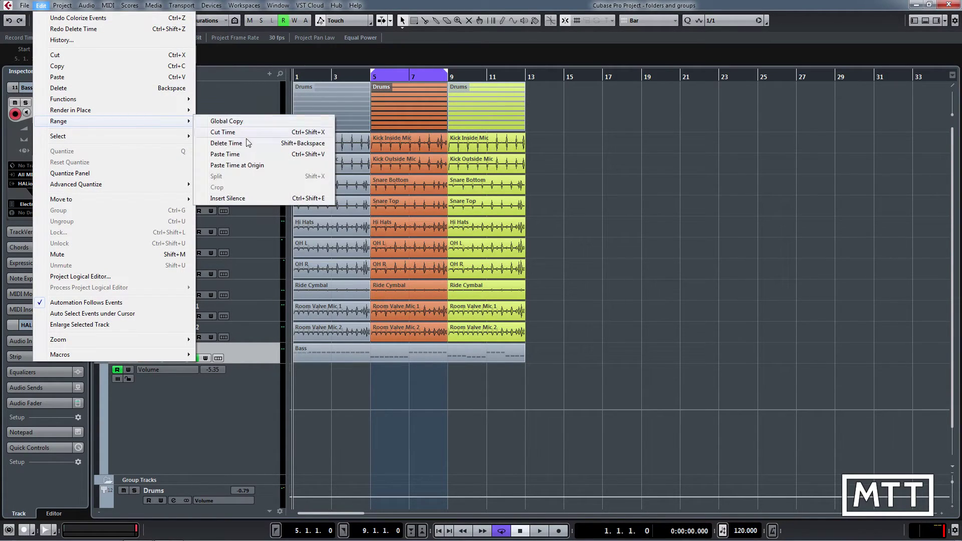
left_click(246, 134)
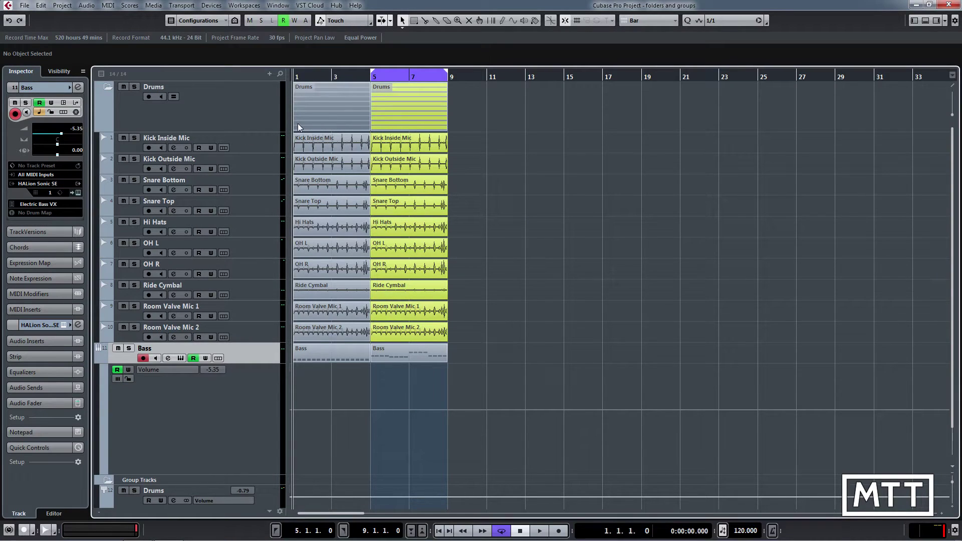
Paste the cut bars 5–9 section at bar 9 on the Drums folder, discarding a paste at bar 11.
left_click(487, 77)
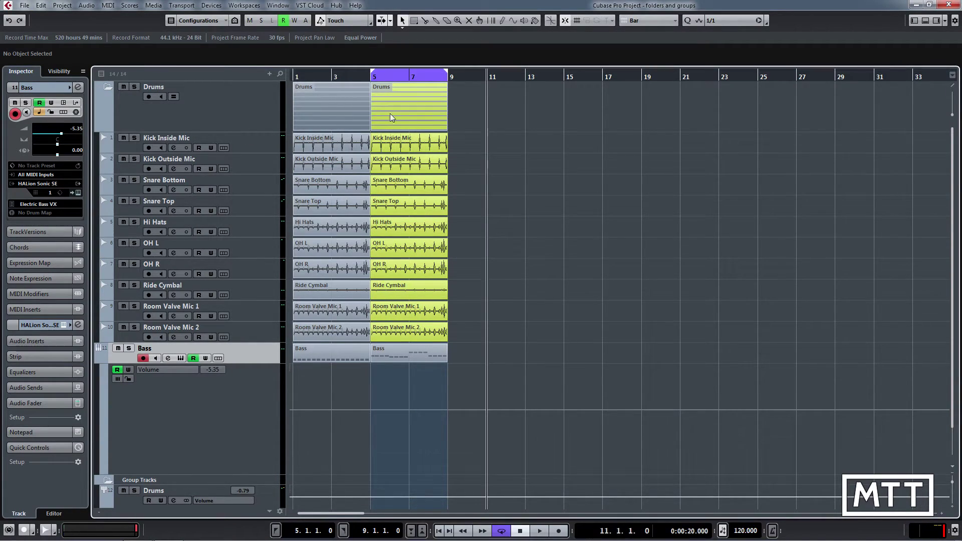
left_click(239, 119)
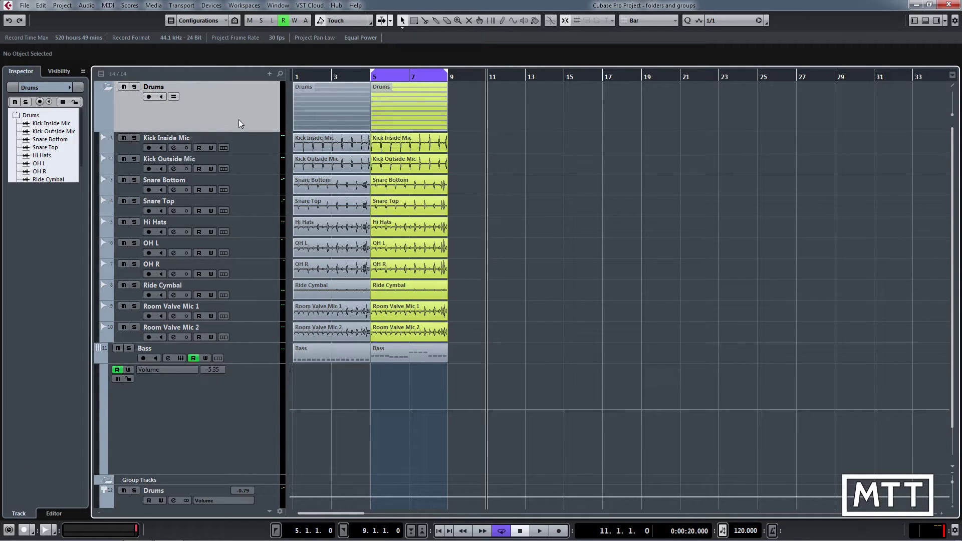
key("ctrl+v")
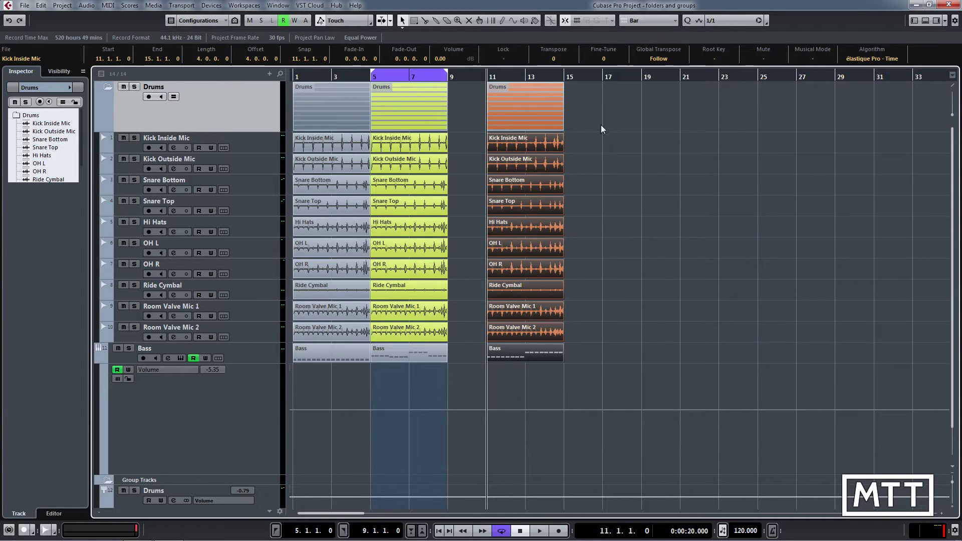
key("Delete")
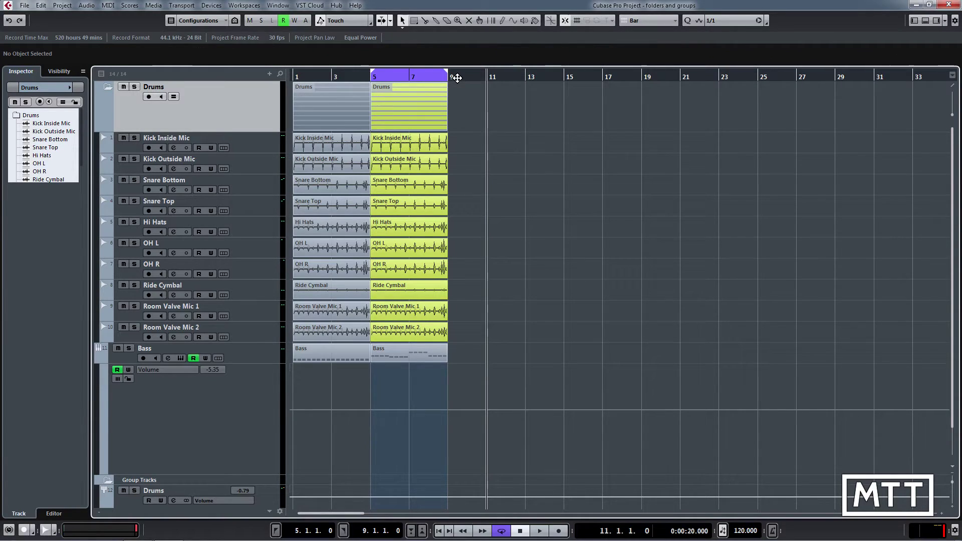
left_click(464, 77)
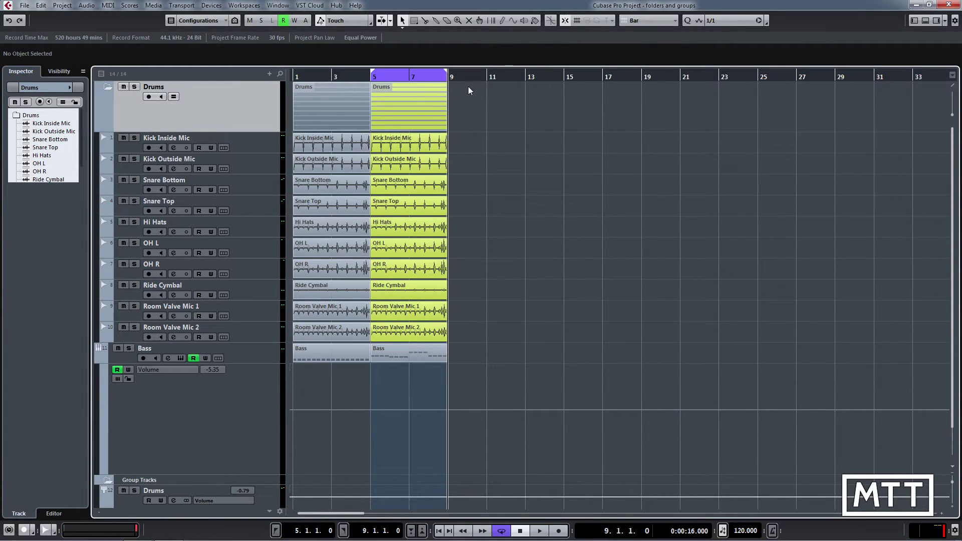
key("ctrl+v")
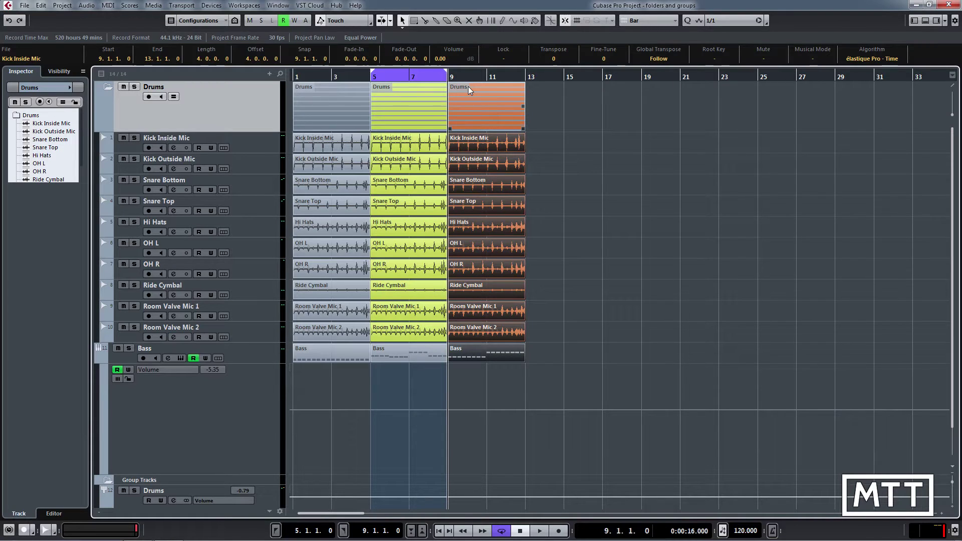
key("ctrl+z")
key("ctrl+shift+z")
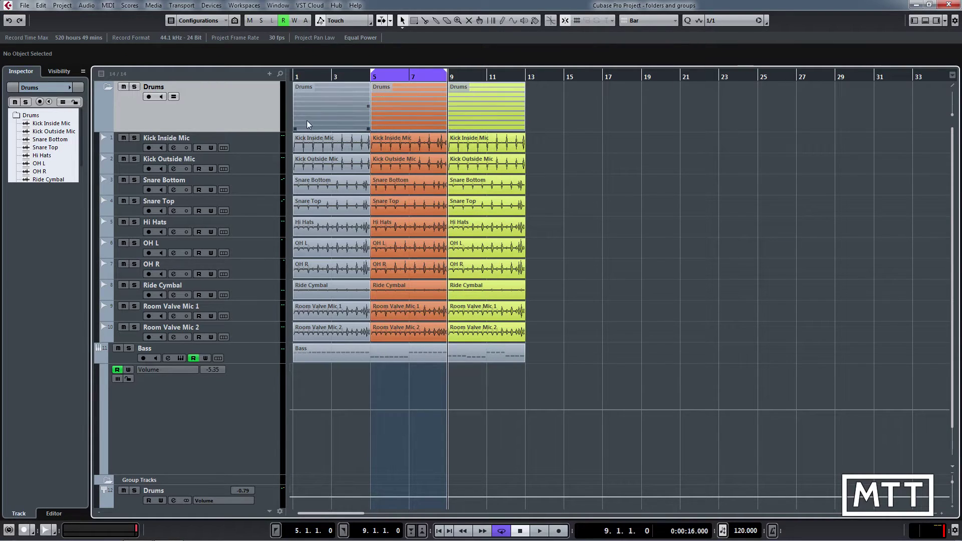
Global Copy bars 5–9 across all tracks from the middle Drums part.
left_click(42, 6)
mouse_move(140, 128)
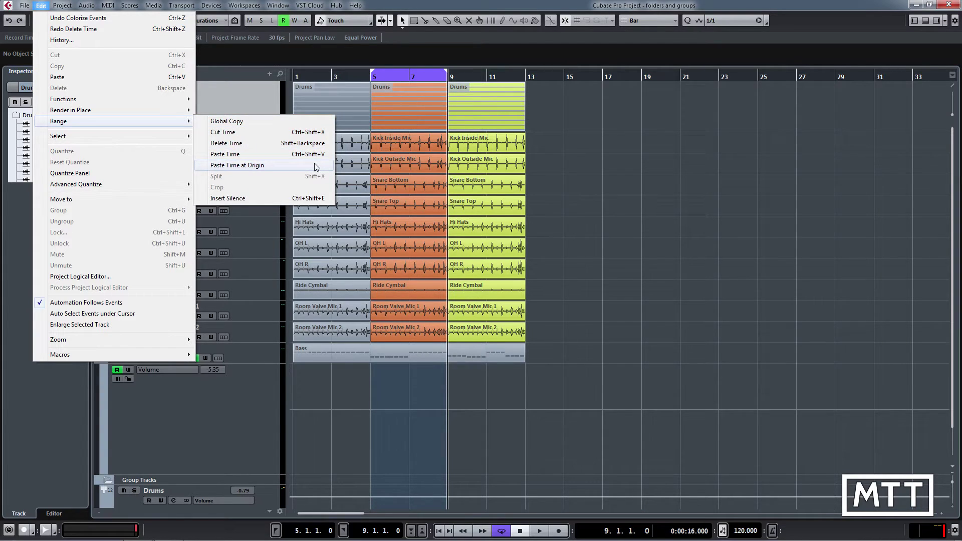
left_click(562, 139)
left_click(413, 109)
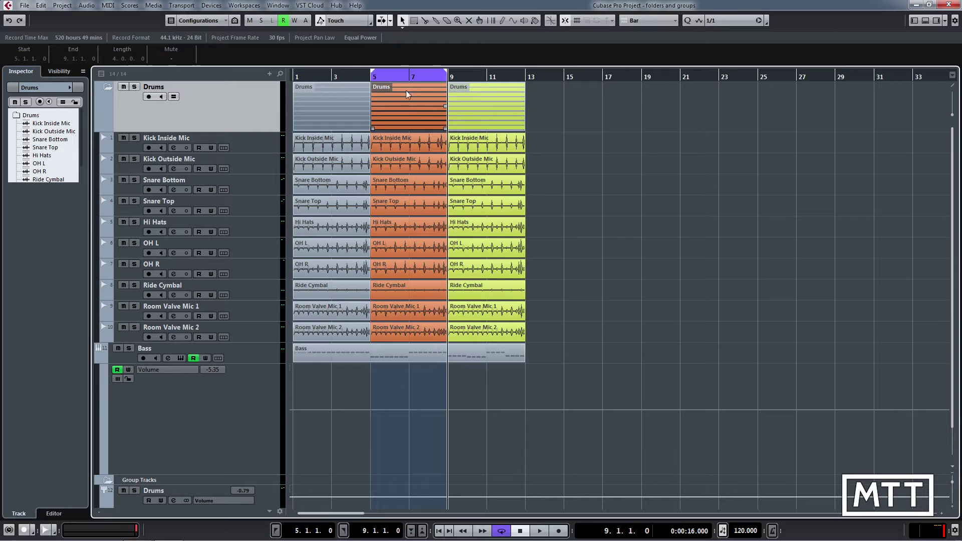
left_click(41, 6)
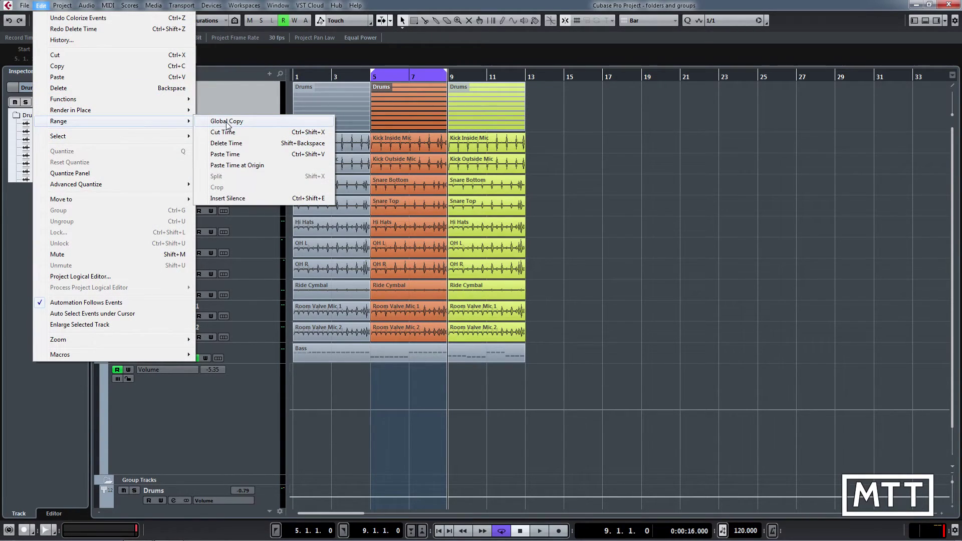
left_click(226, 122)
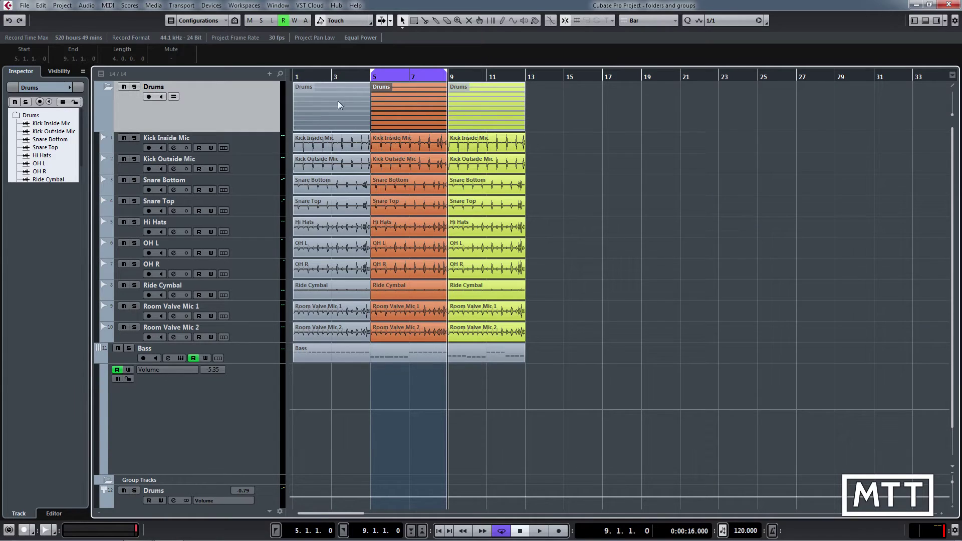
Try Paste Time with the copied range at bar 13, then undo it.
left_click(525, 75)
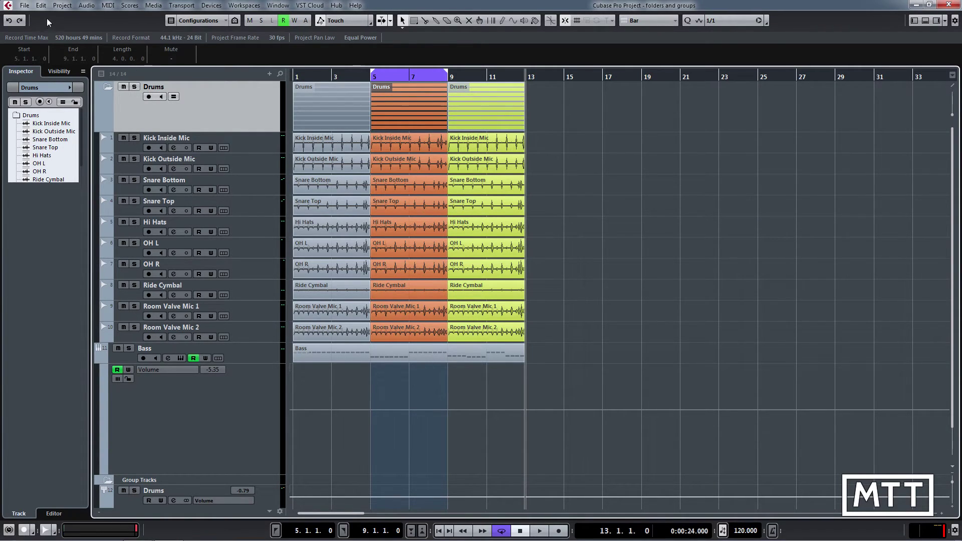
left_click(41, 6)
mouse_move(124, 123)
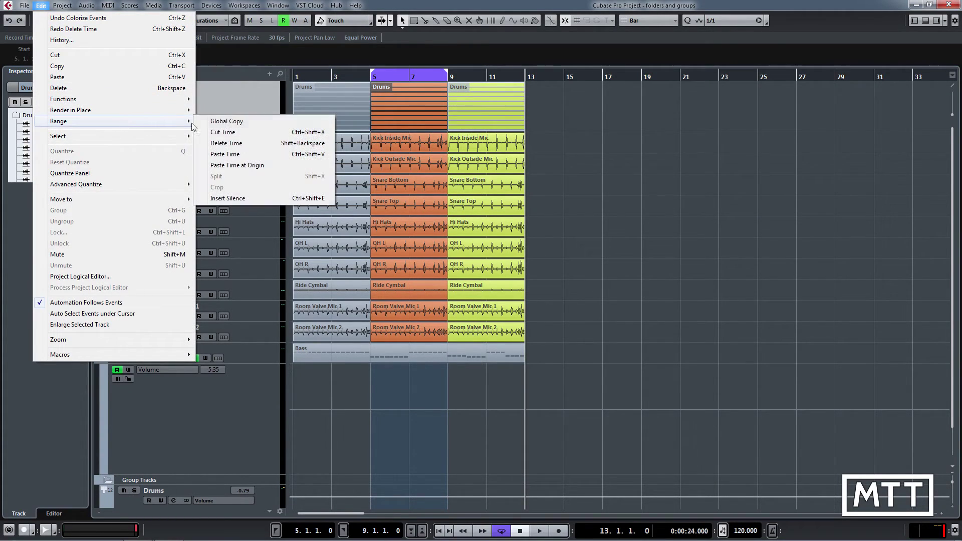
left_click(247, 156)
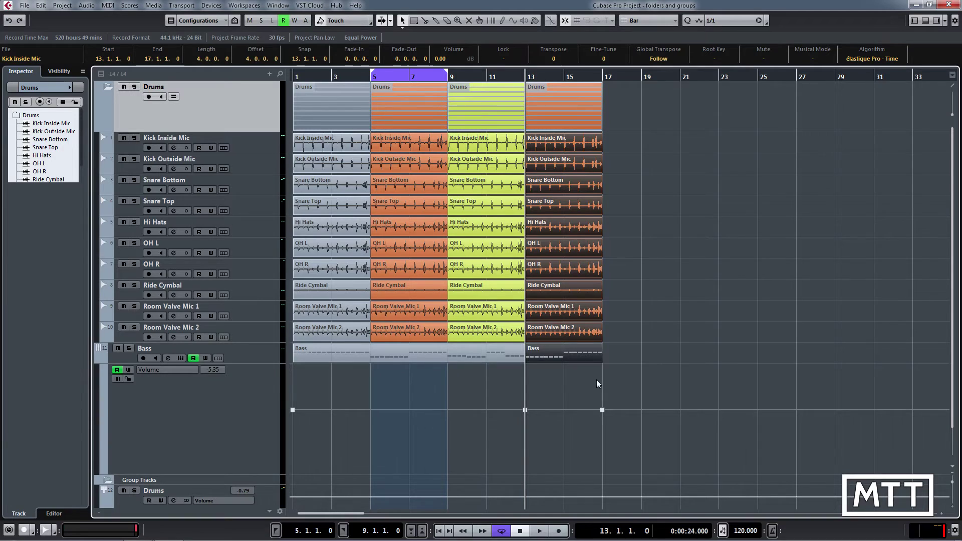
key("ctrl+z")
Draw an empty Hi Hats part from bar 17 to 21, returning to the Arrow tool.
right_click(606, 213)
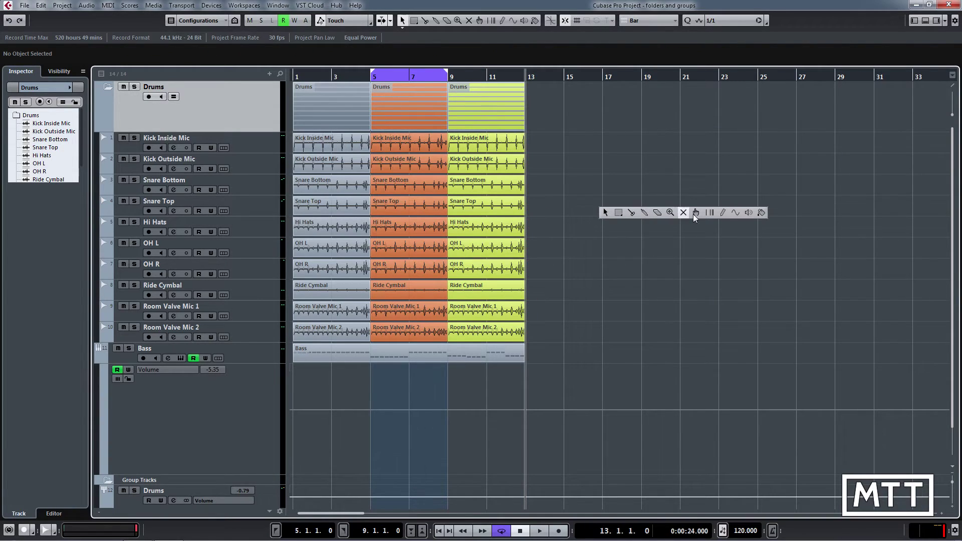
left_click(722, 213)
left_click_drag(611, 228, 680, 229)
key("1")
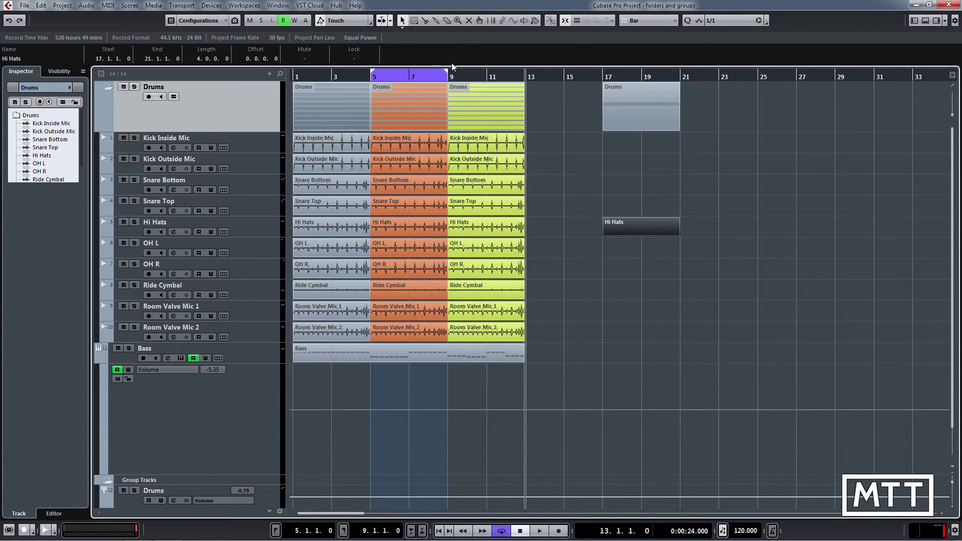
Insert the copied time range at bar 13, then undo the insertion.
left_click(42, 6)
mouse_move(130, 121)
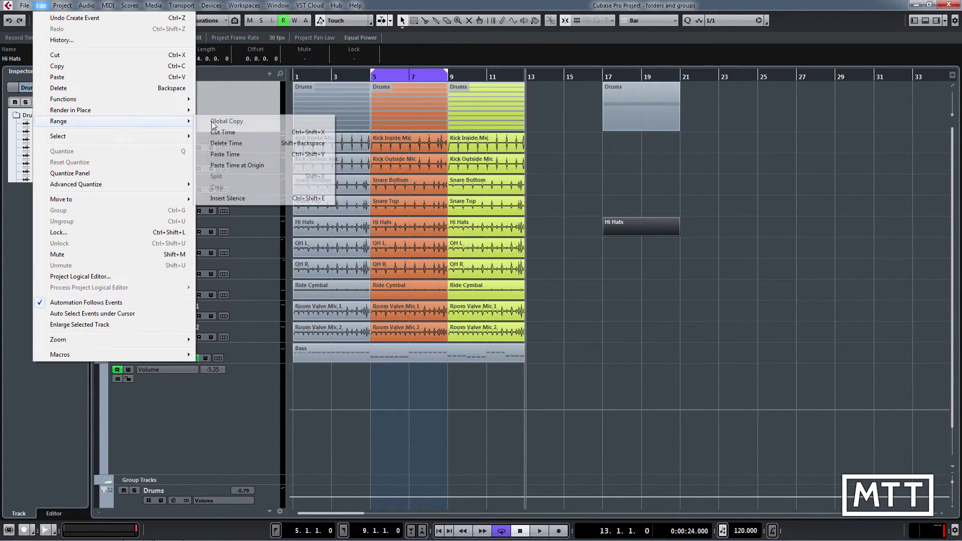
left_click(243, 154)
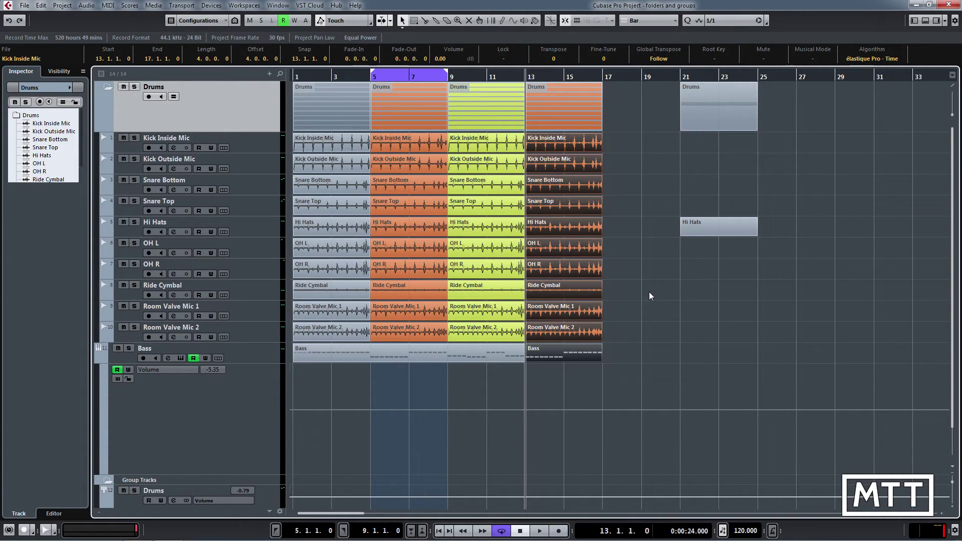
key("ctrl+shift+BackSpace")
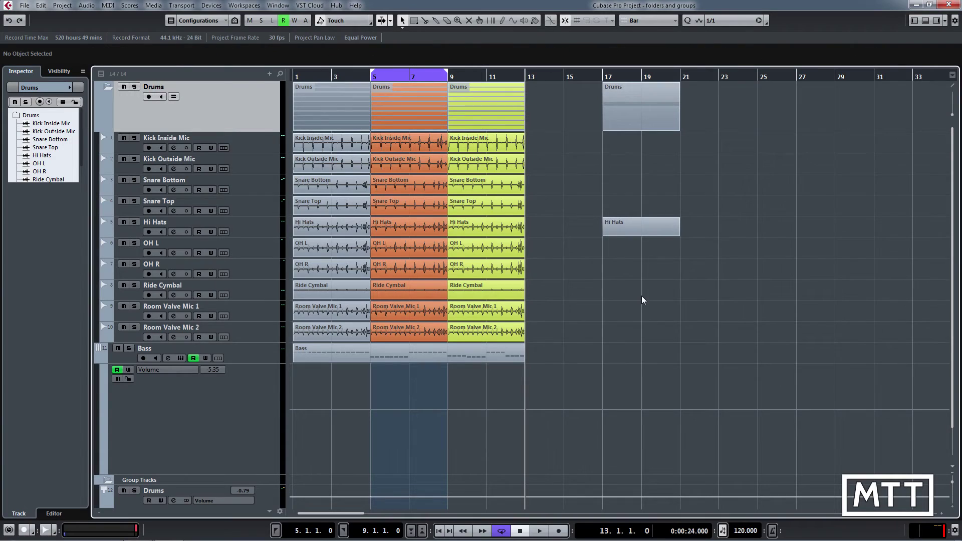
Paste Time the copied bars 5–9 at bar 9, pushing later parts four bars later.
left_click(441, 77)
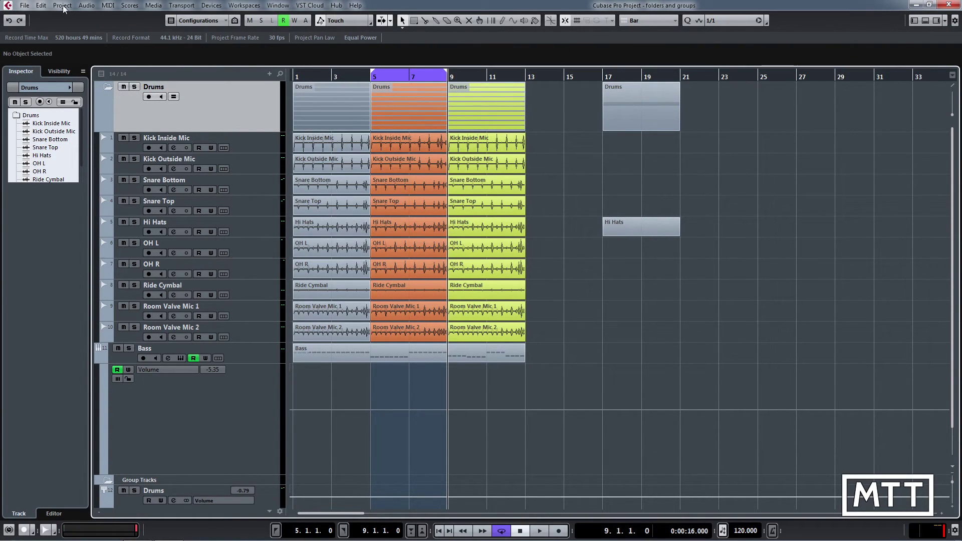
left_click(41, 6)
mouse_move(134, 126)
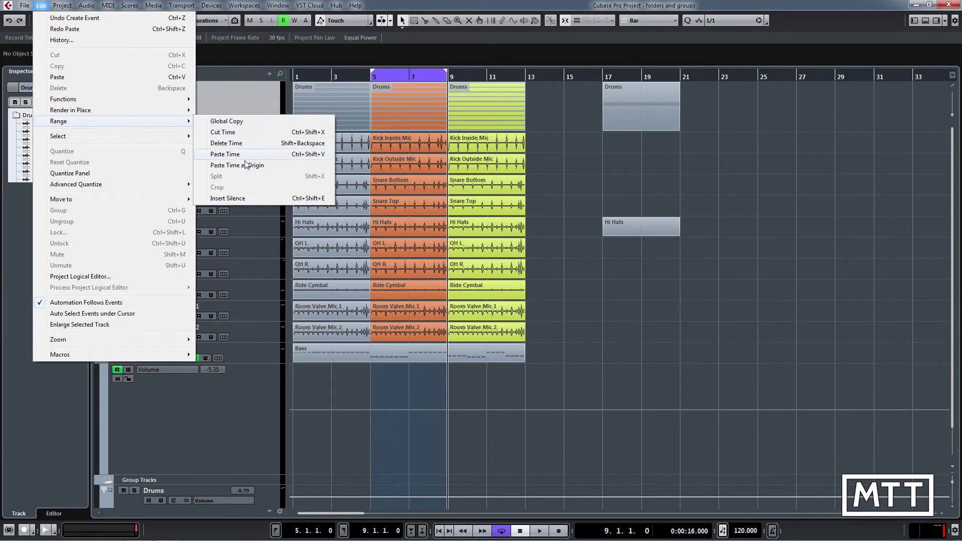
left_click(251, 166)
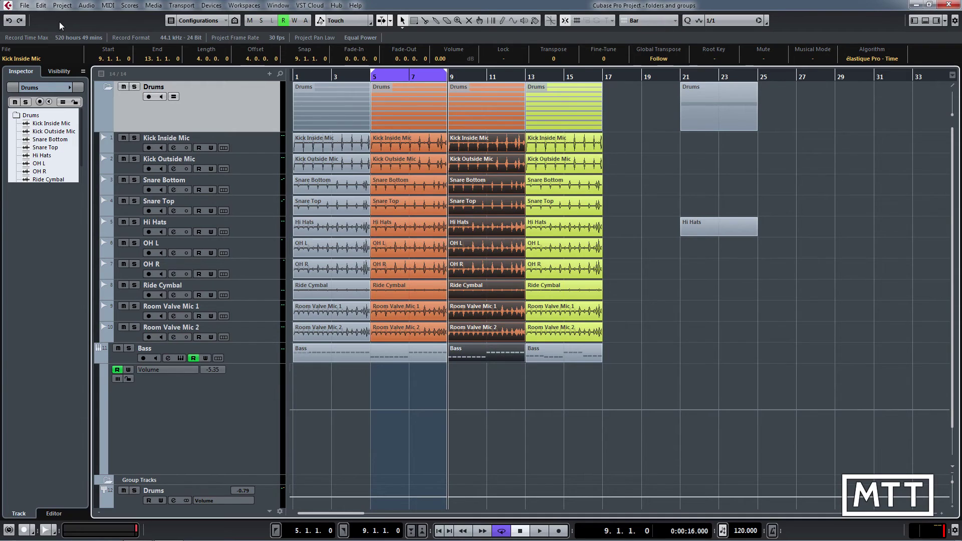
Apply Insert Silence to the bars 5–9 locator range across all tracks.
left_click(42, 7)
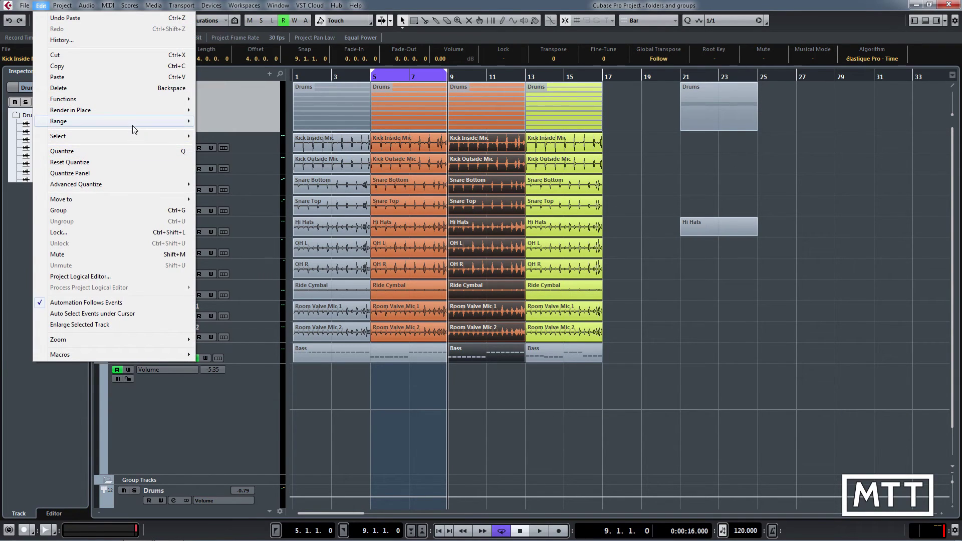
mouse_move(135, 130)
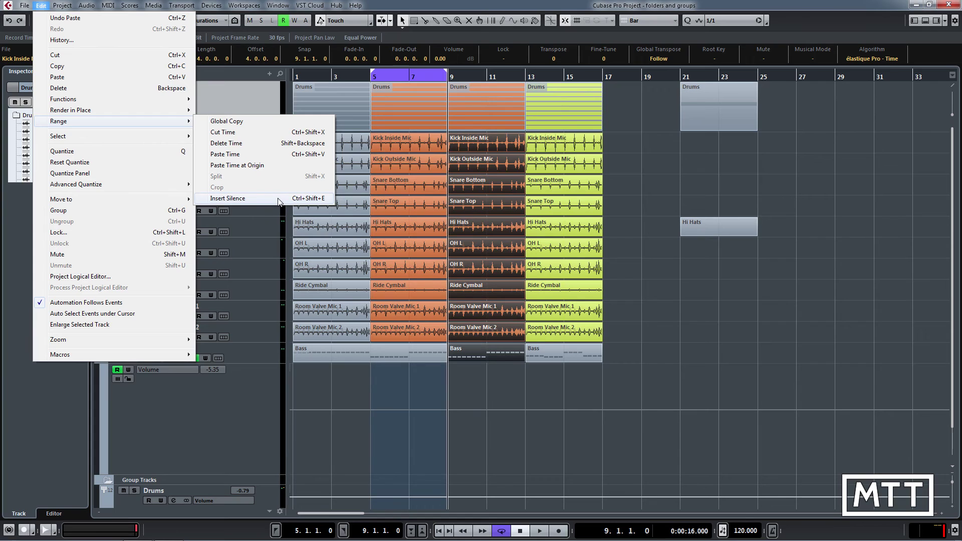
left_click(229, 199)
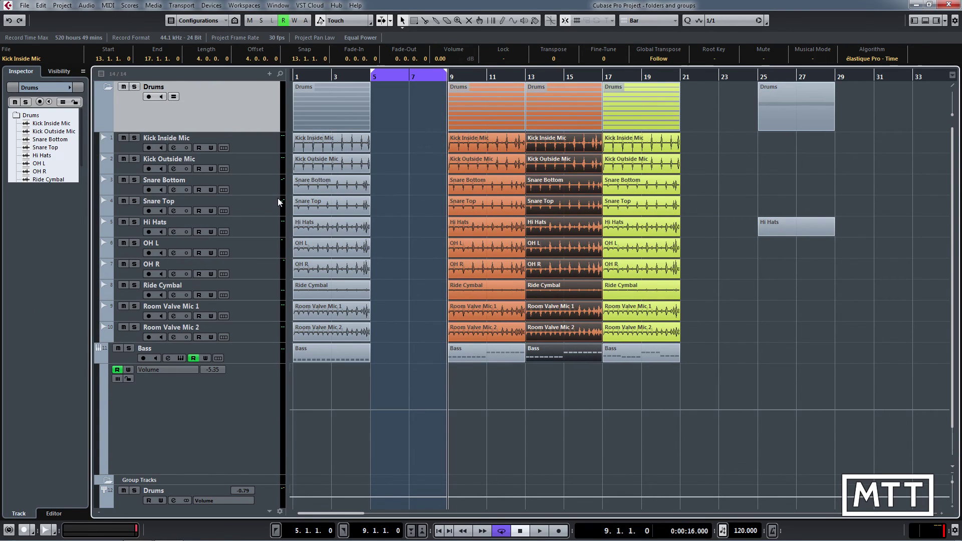